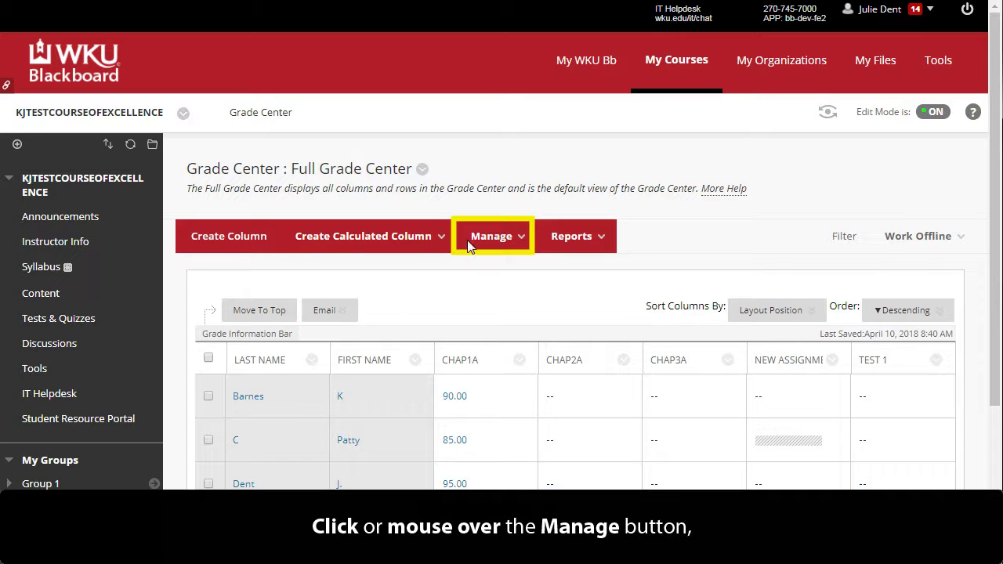
Open the Grading Schemas page from the Grade Center's Manage menu
left_click(522, 229)
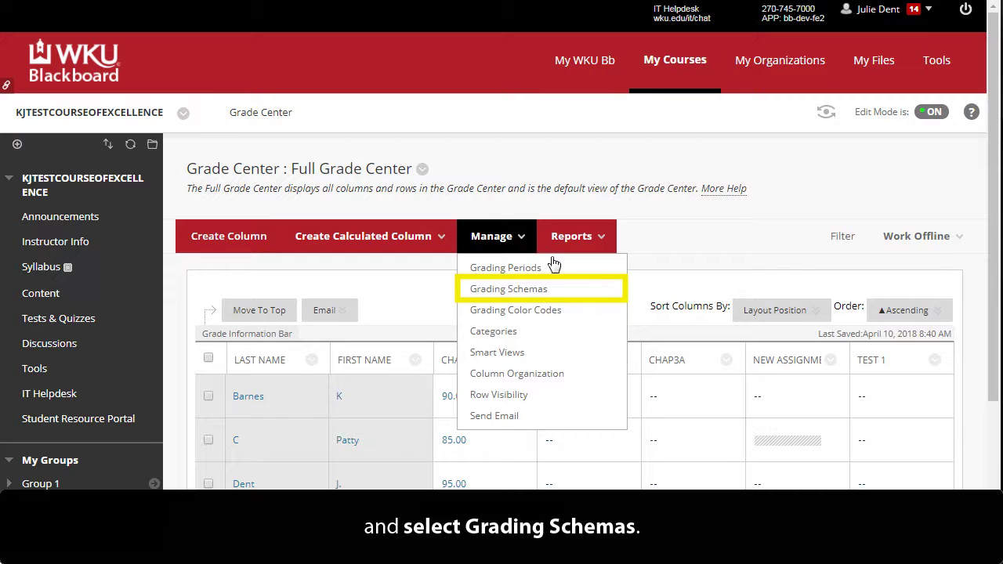
left_click(557, 290)
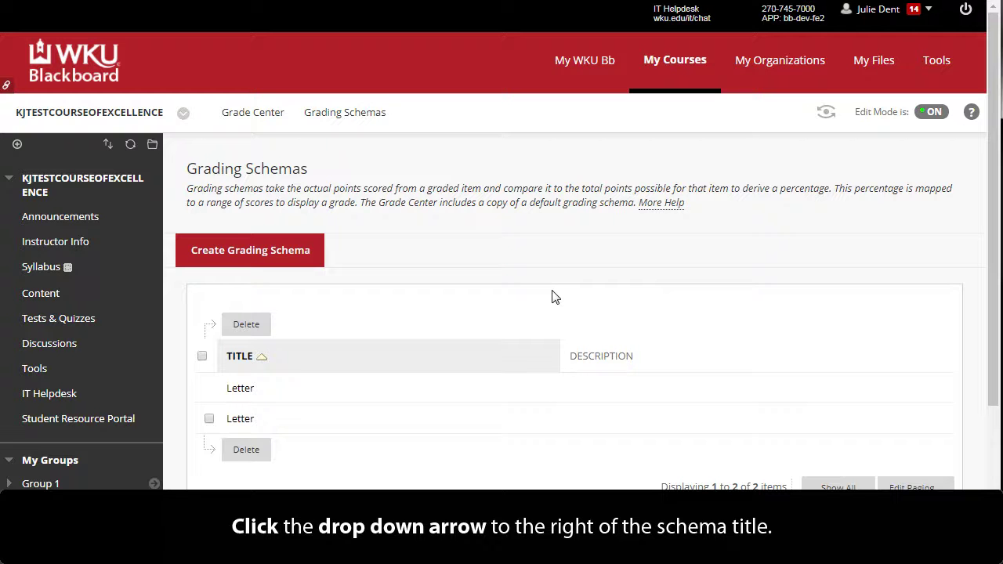
Copy the default Letter grading schema to create Letter(2)
left_click(263, 388)
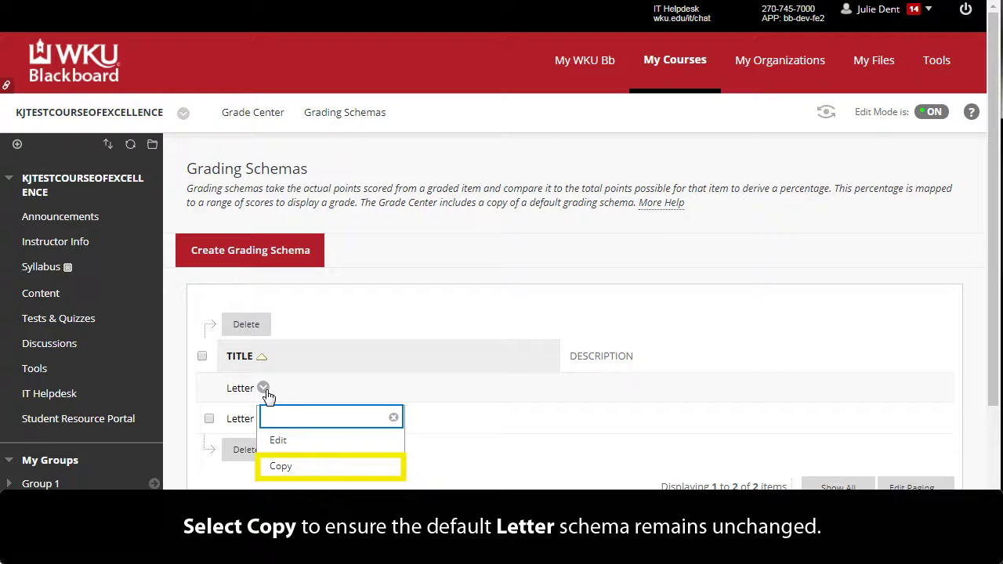
left_click(290, 469)
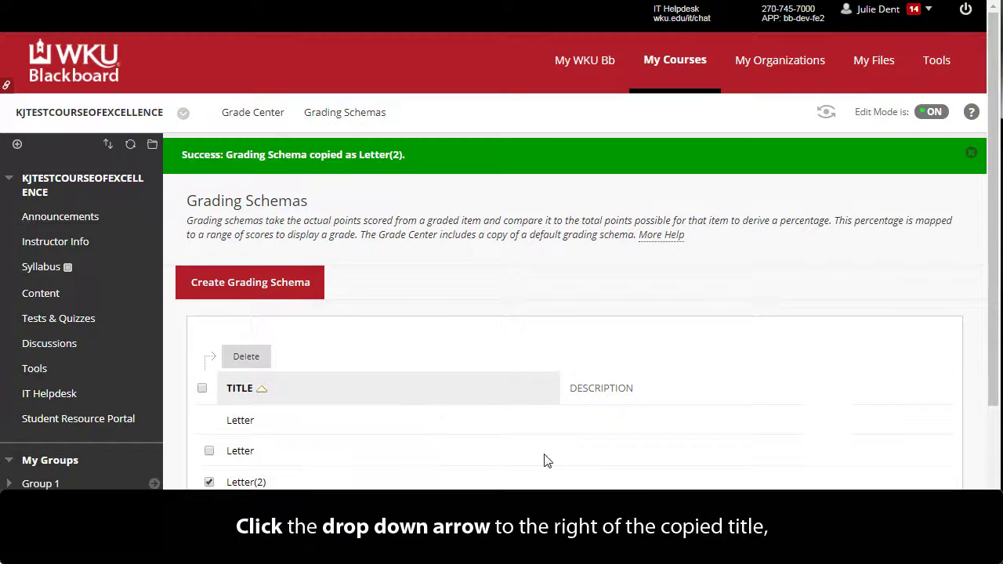
scroll(994, 211, "down", 3)
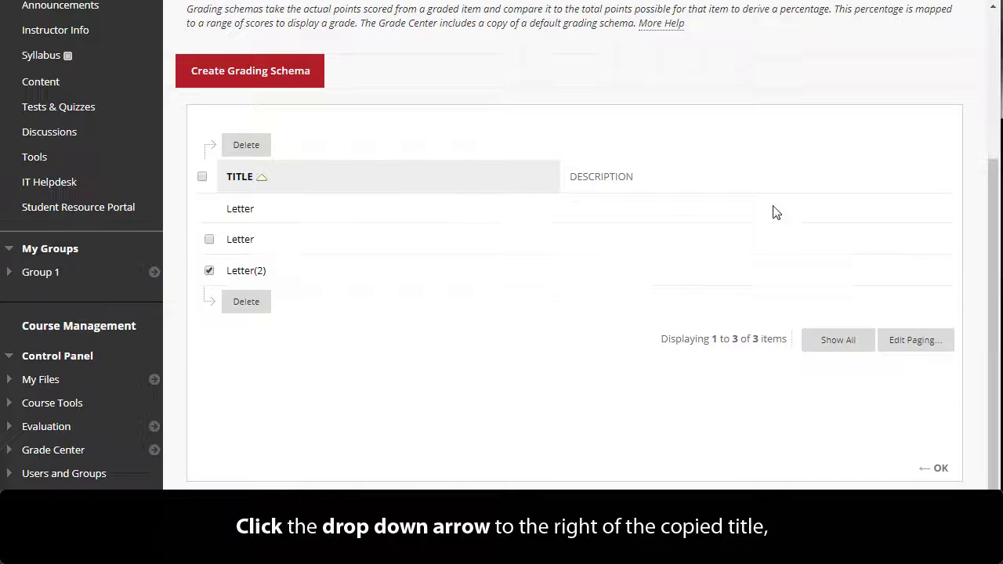
Edit the Letter(2) copy and rename it 'Letter Adjusted'
left_click(275, 271)
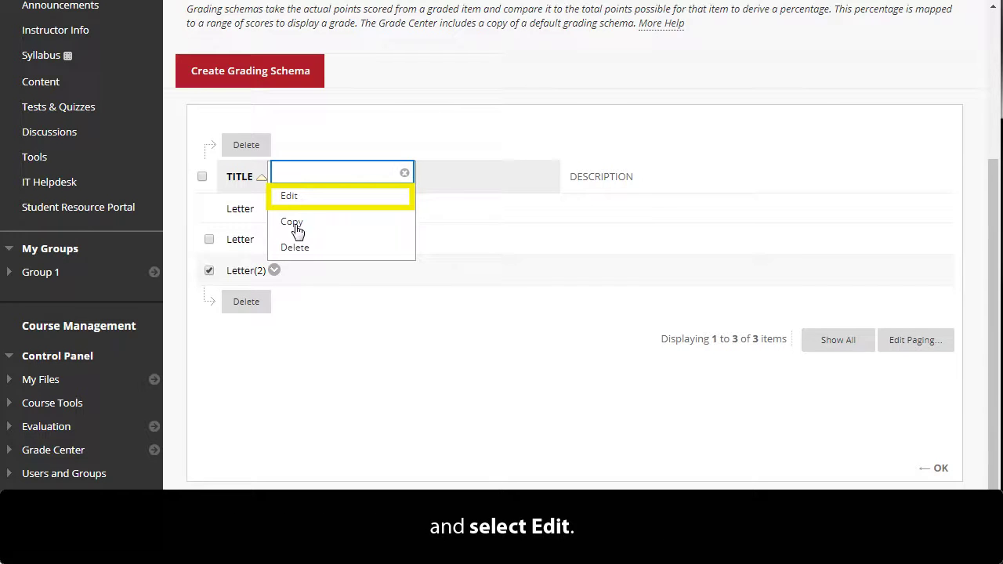
left_click(292, 198)
key("BackSpace")
key("BackSpace")
key("BackSpace")
type("Adjuste")
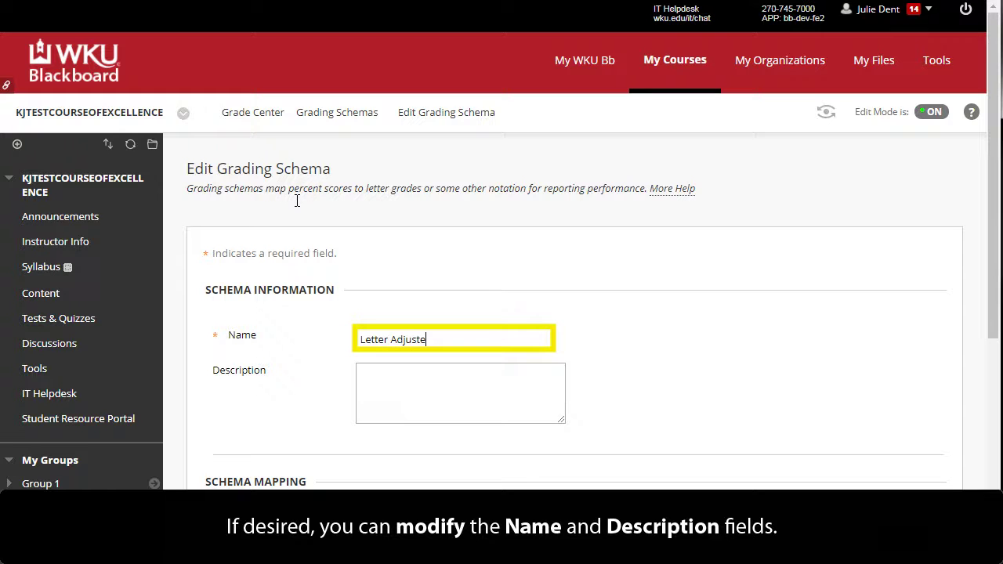
type("d")
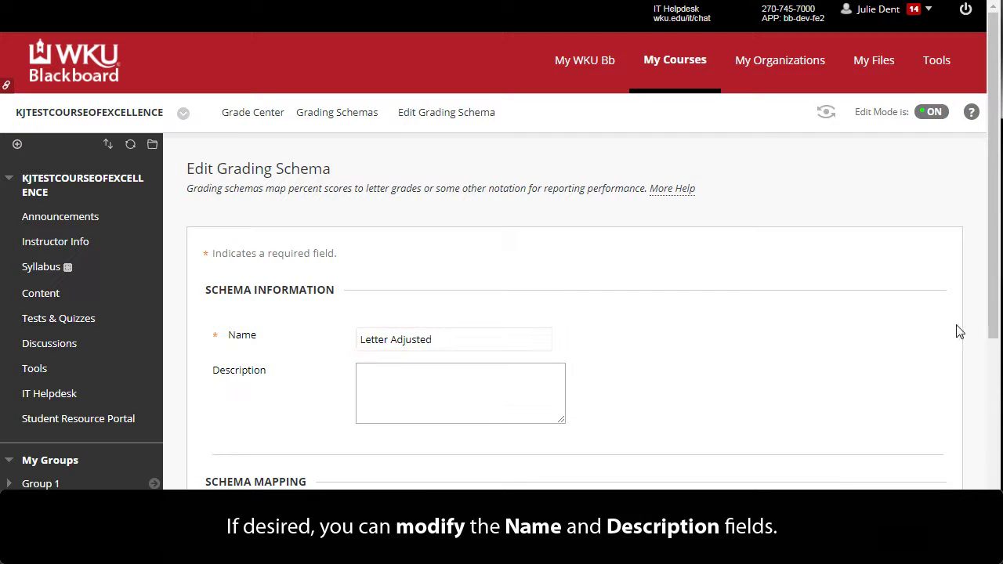
scroll(997, 313, "down", 5)
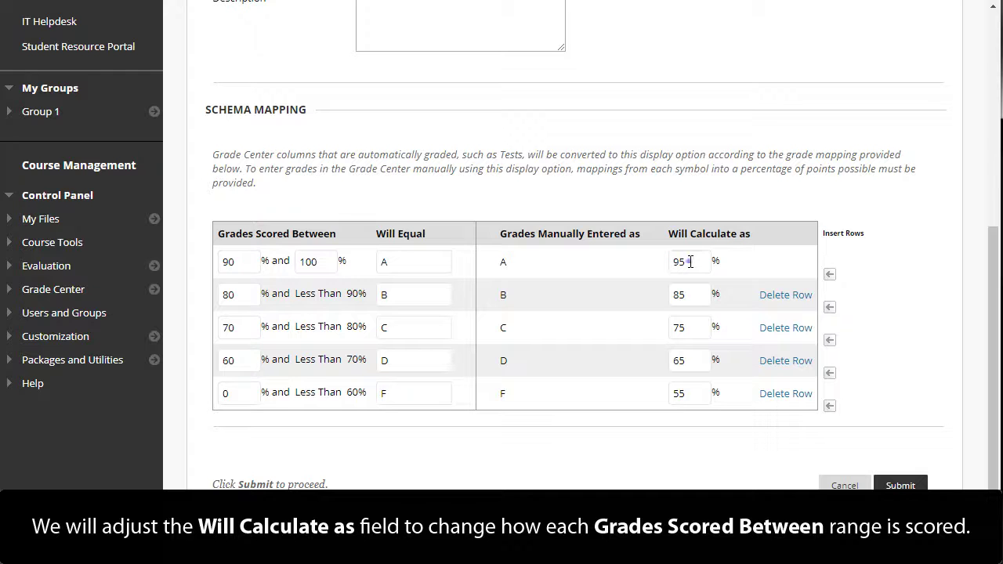
Change the A, B and C calculated percentages to 92, 82 and 72
left_click(690, 261)
key("BackSpace")
type("2")
left_click(690, 296)
key("BackSpace")
type("2")
left_click(694, 328)
key("BackSpace")
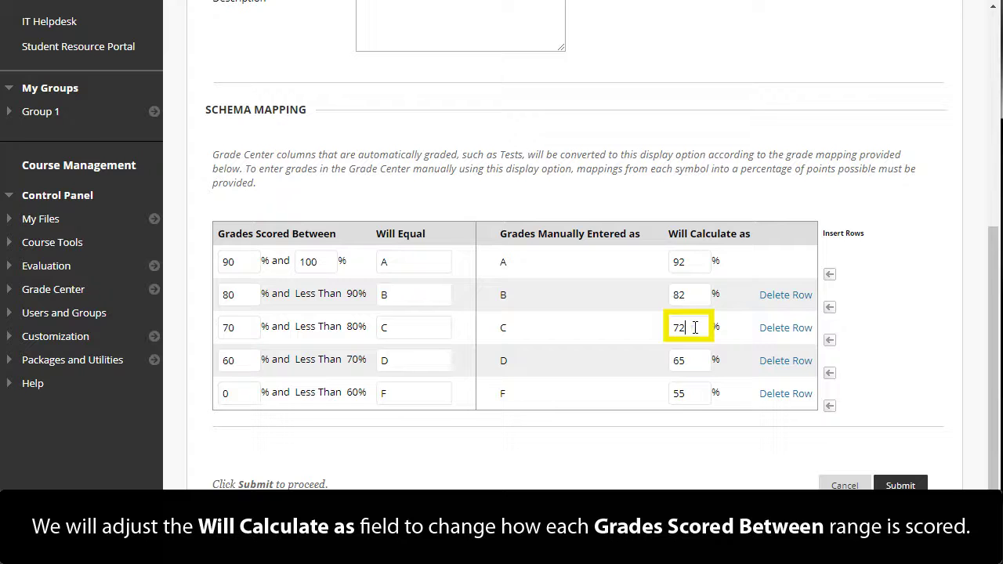
type("2")
Set the D and F calculated percentages to 62 and 50, and submit the schema
left_click(690, 362)
key("BackSpace")
type("2")
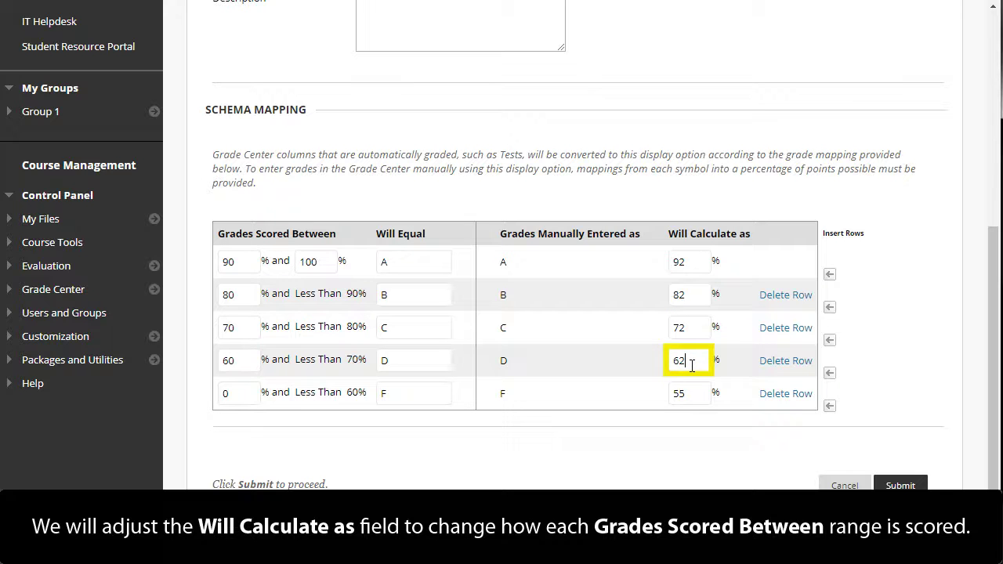
left_click(680, 394)
key("BackSpace")
type("0")
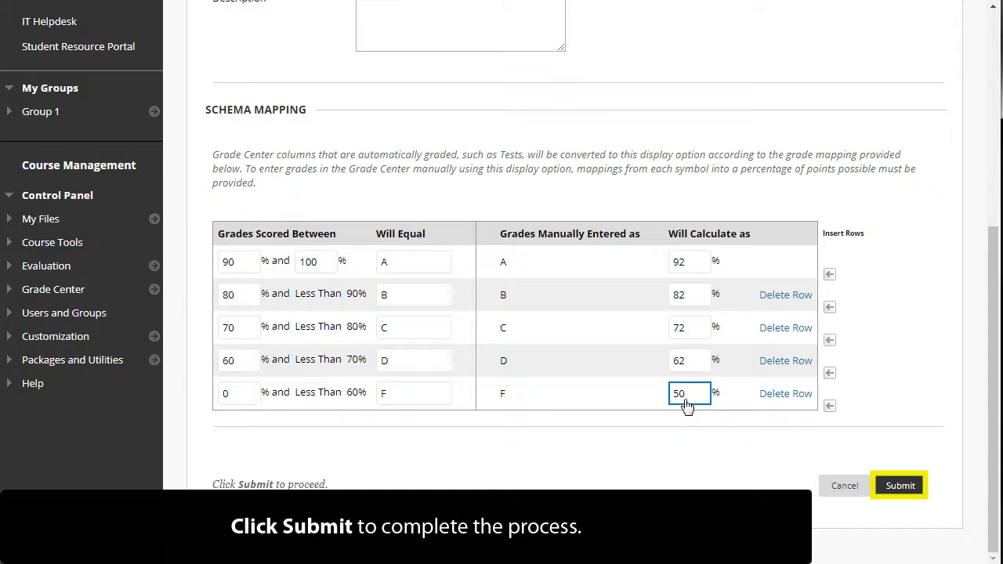
left_click(909, 490)
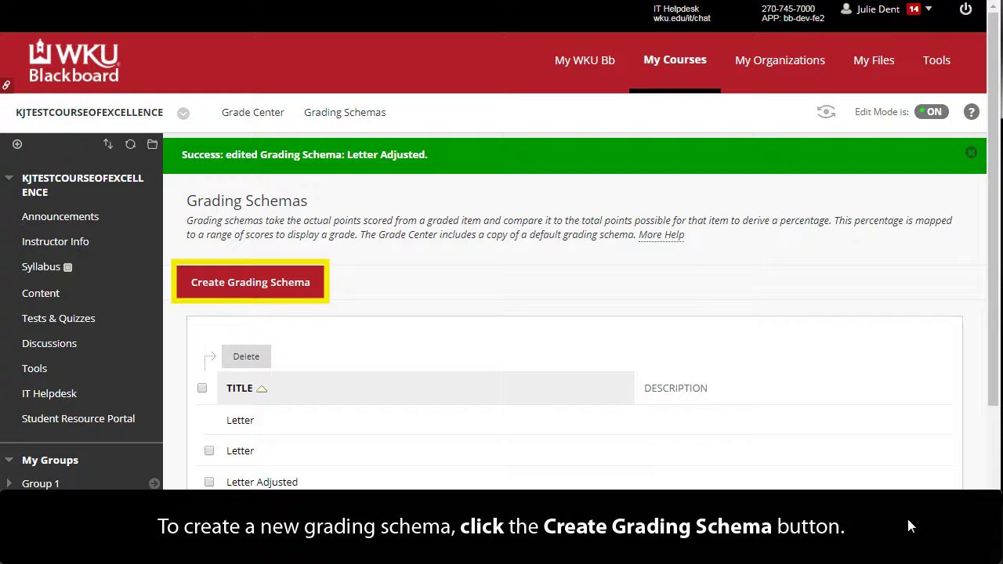
Start a new grading schema named 'Pass/Fail'
left_click(304, 301)
type("Pass/Fail")
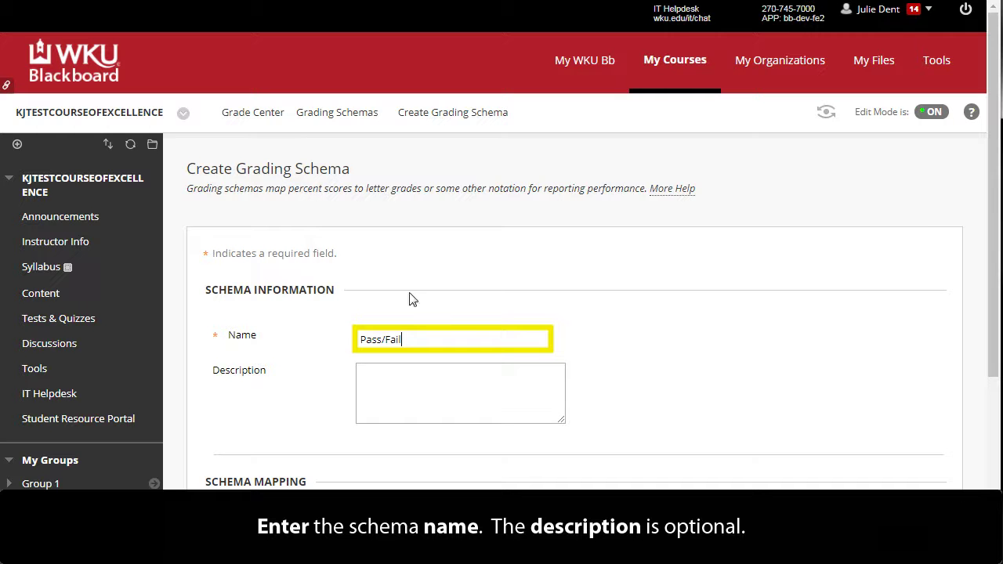
scroll(994, 313, "down", 4)
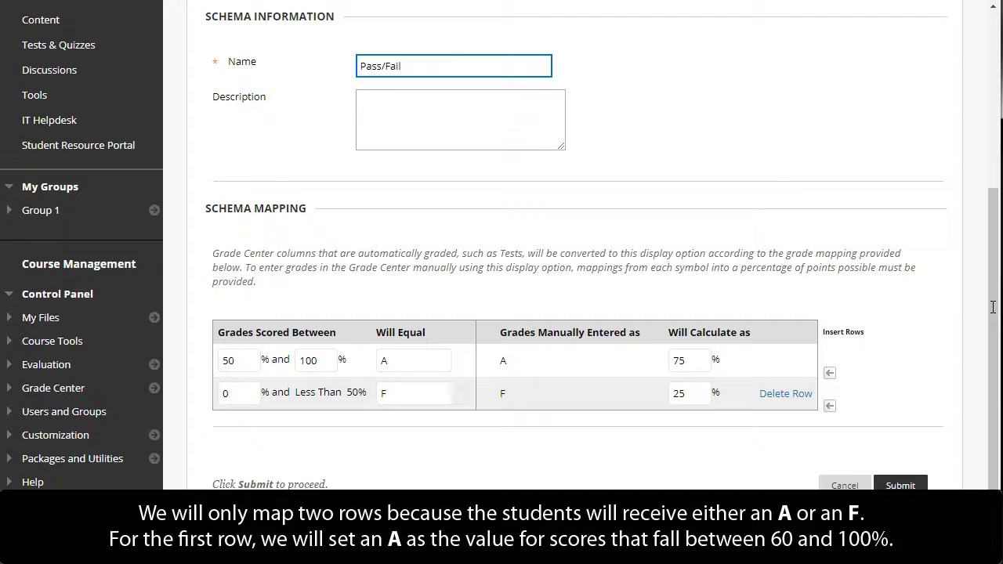
Map A to 60–100% calculated as 90, F as 50, and submit
double_click(228, 360)
type("60")
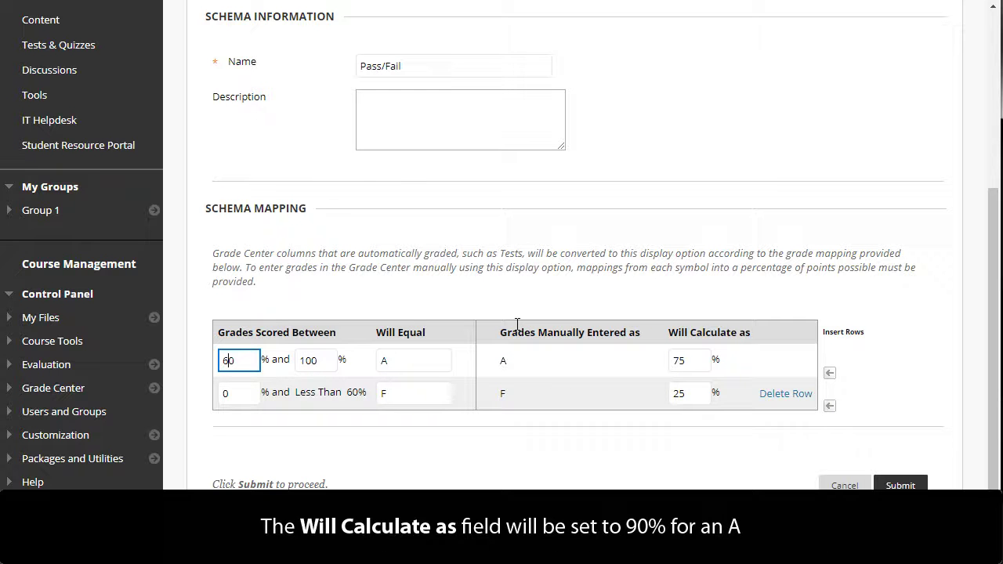
double_click(698, 360)
type("90")
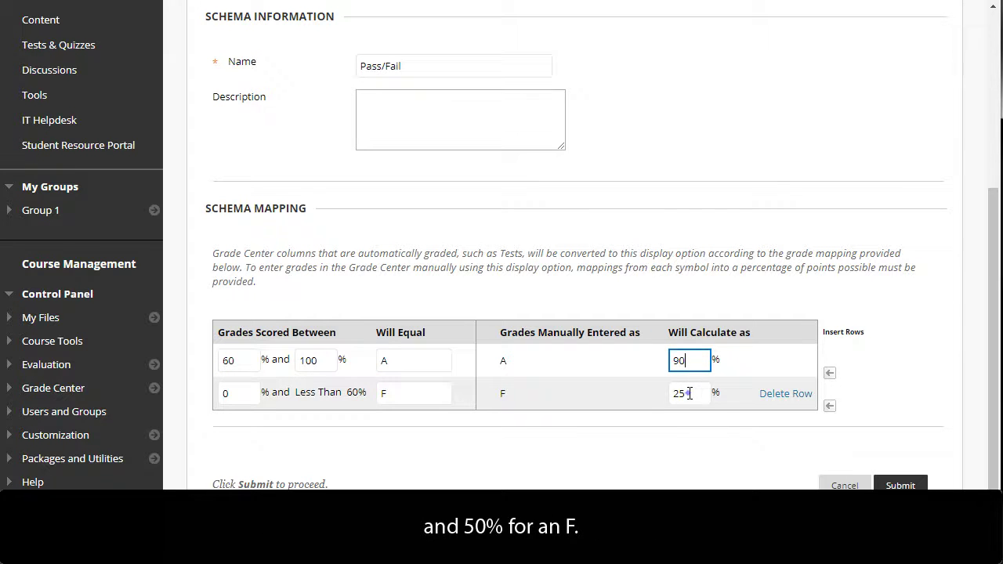
left_click(689, 393)
key("BackSpace")
key("BackSpace")
type("50")
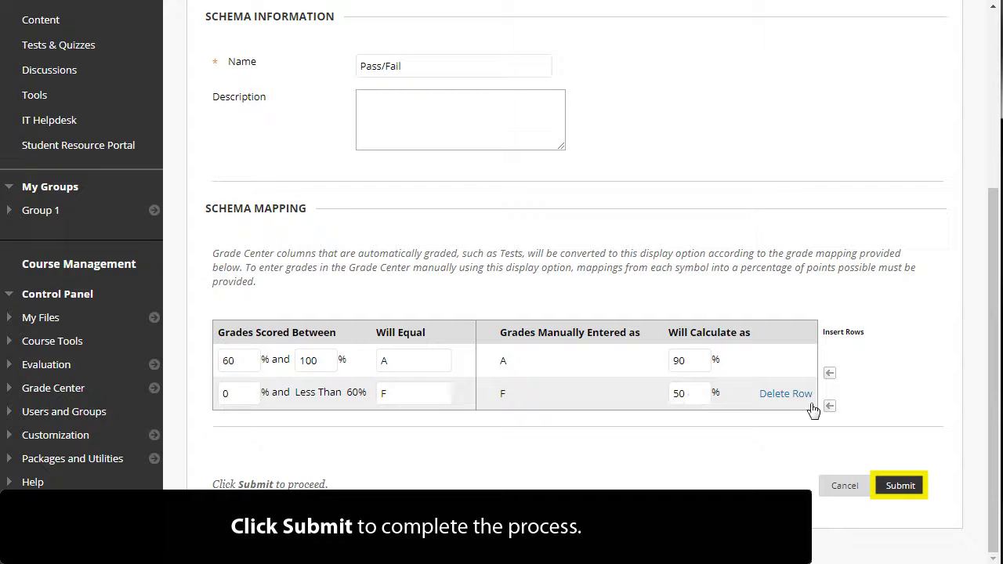
left_click(908, 490)
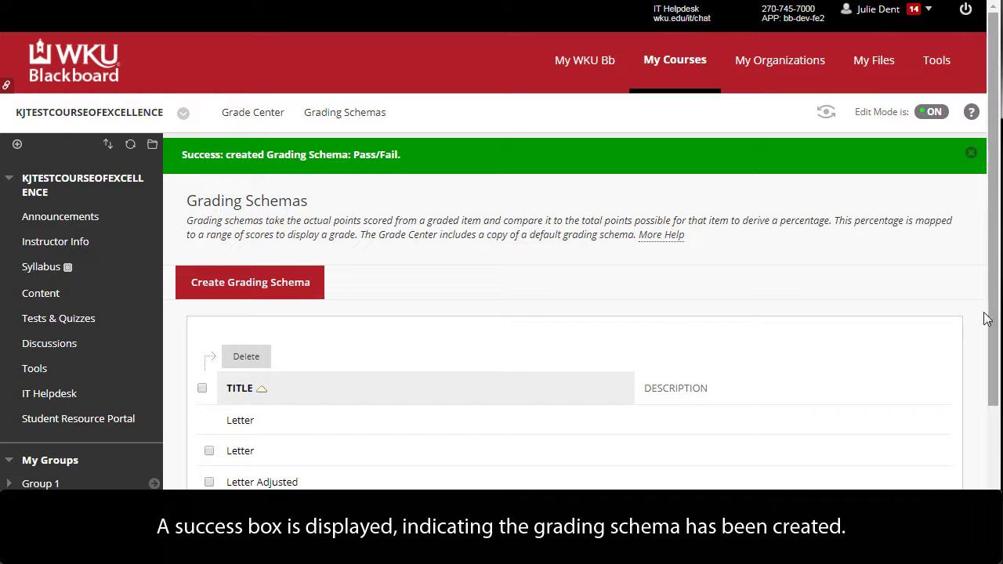
Select the Letter Adjusted schema and request its deletion
scroll(992, 165, "down", 2)
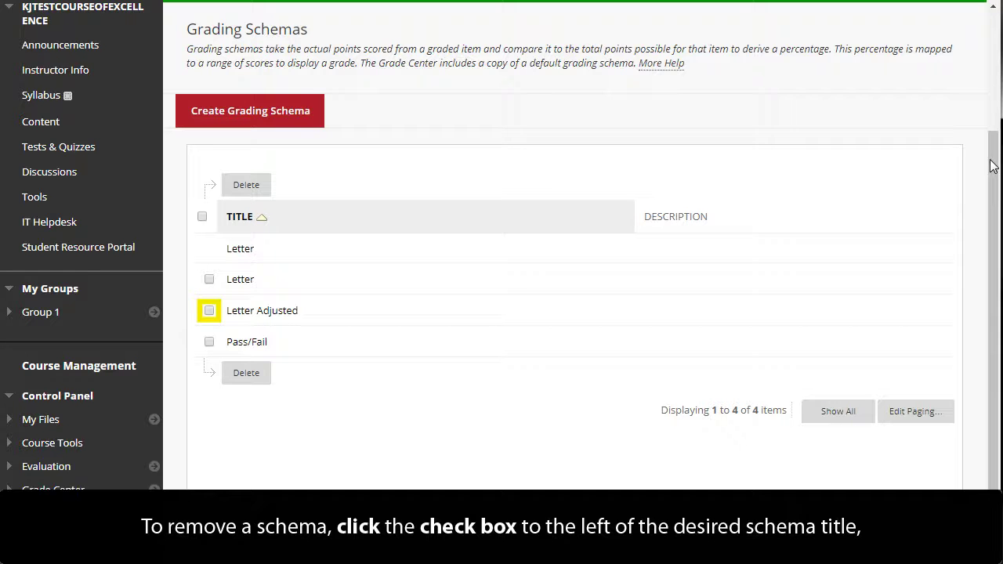
left_click(209, 311)
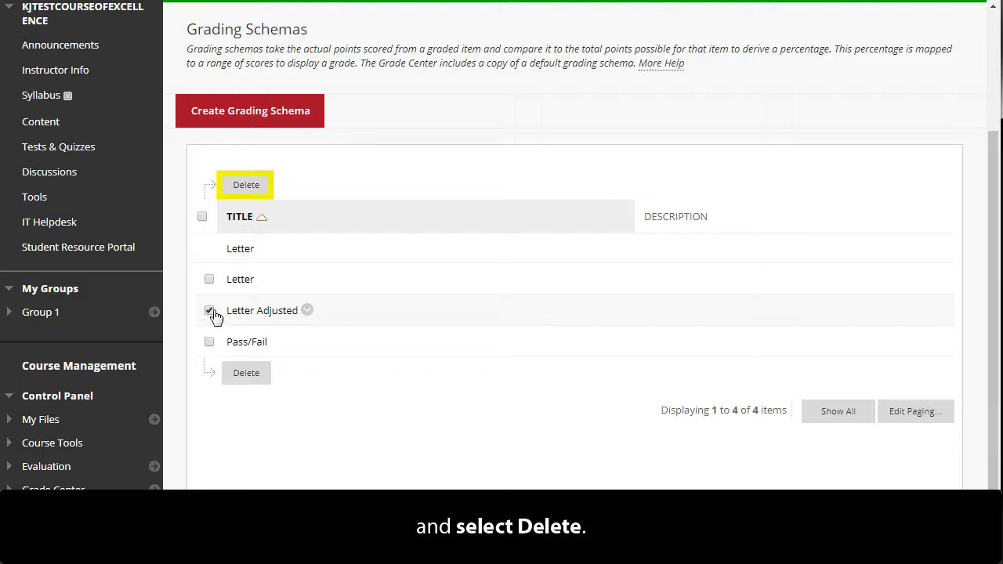
left_click(237, 194)
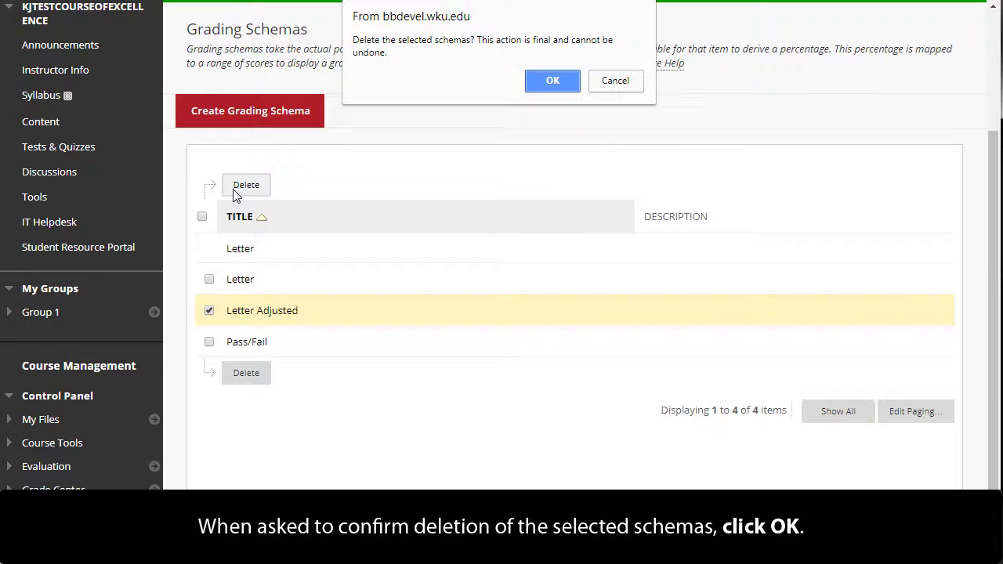